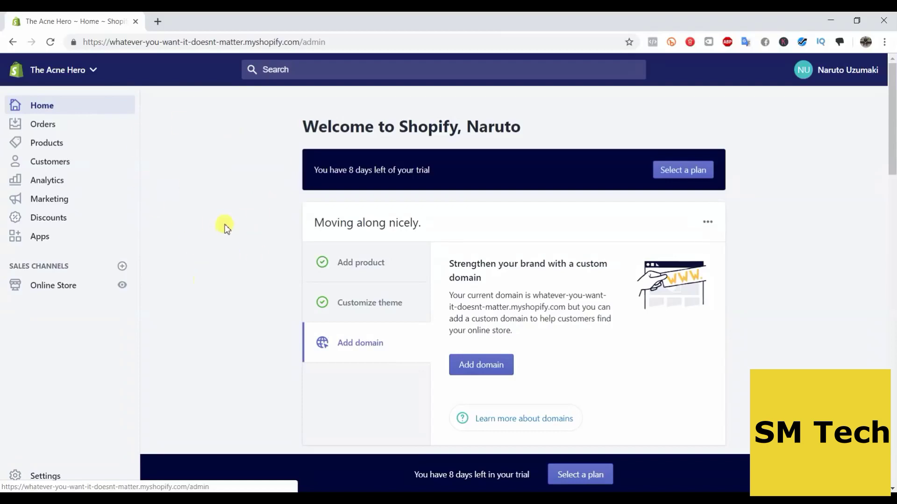
Open the store Settings page from the bottom of the admin sidebar
click(45, 476)
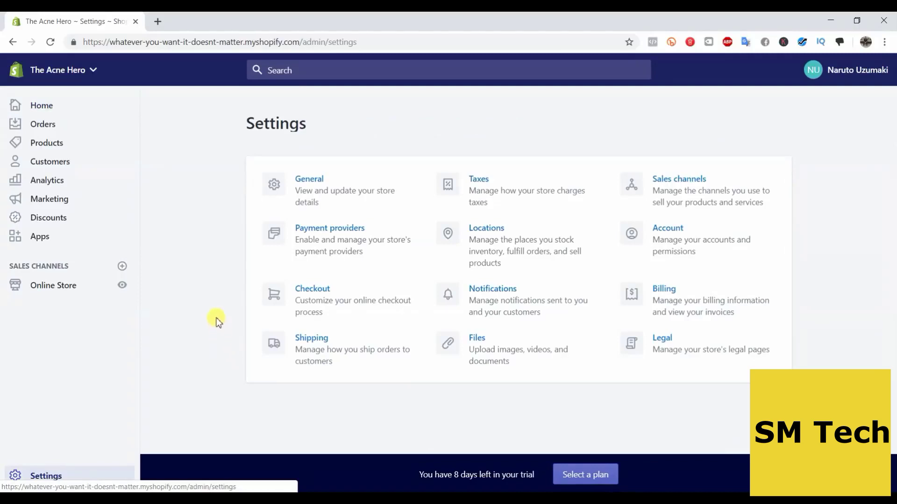
Open Payment providers and look over the Shopify Payments and PayPal Express Checkout sections
click(351, 233)
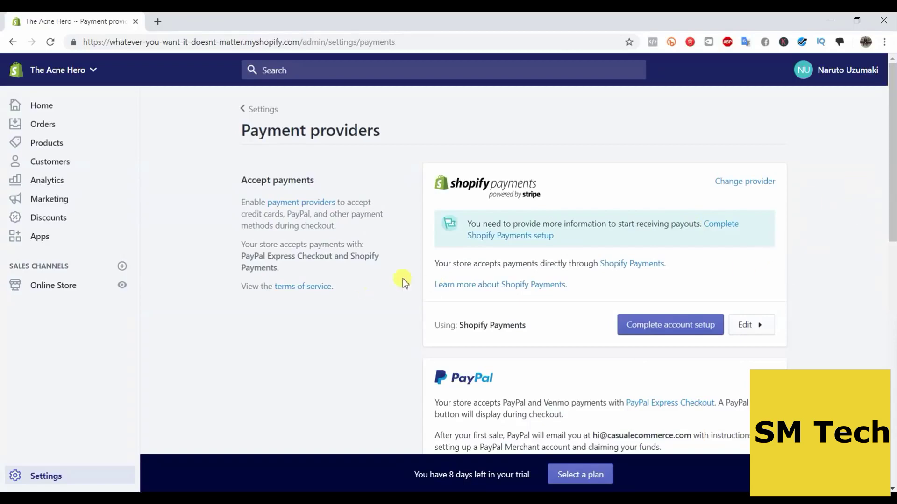
drag(889, 191, 892, 414)
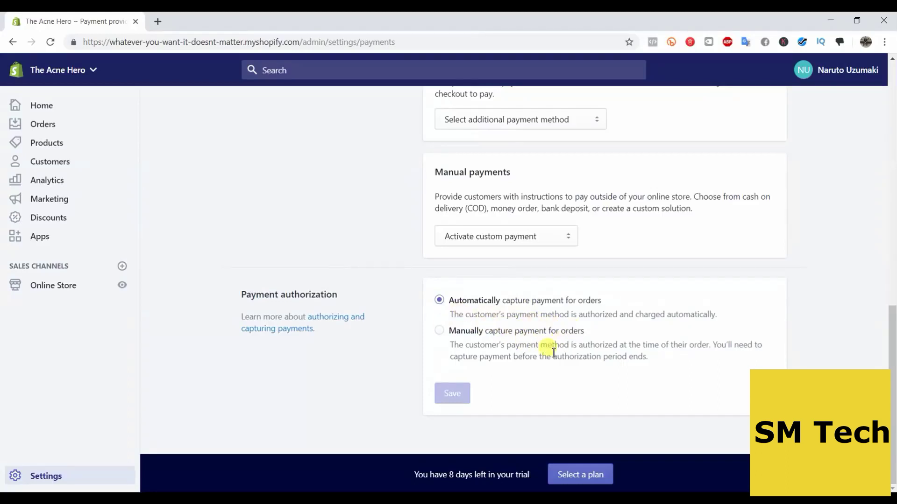
scroll(690, 360, up, 1)
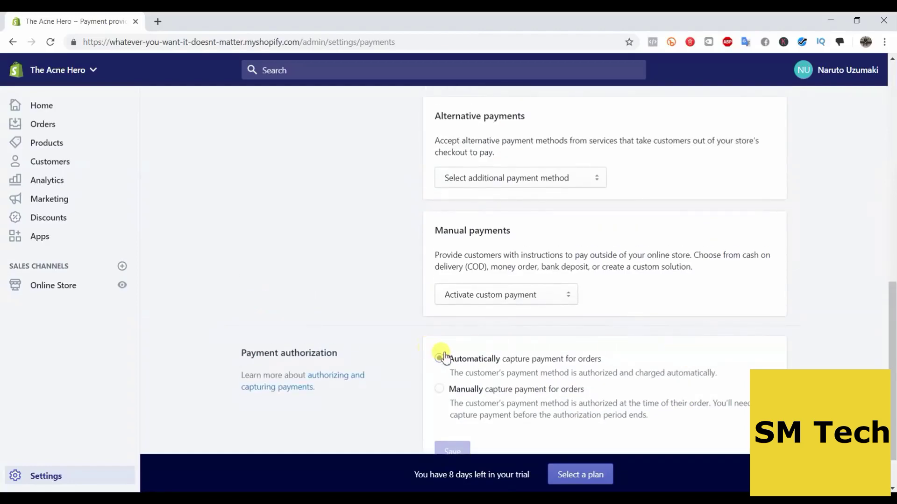
scroll(733, 346, up, 5)
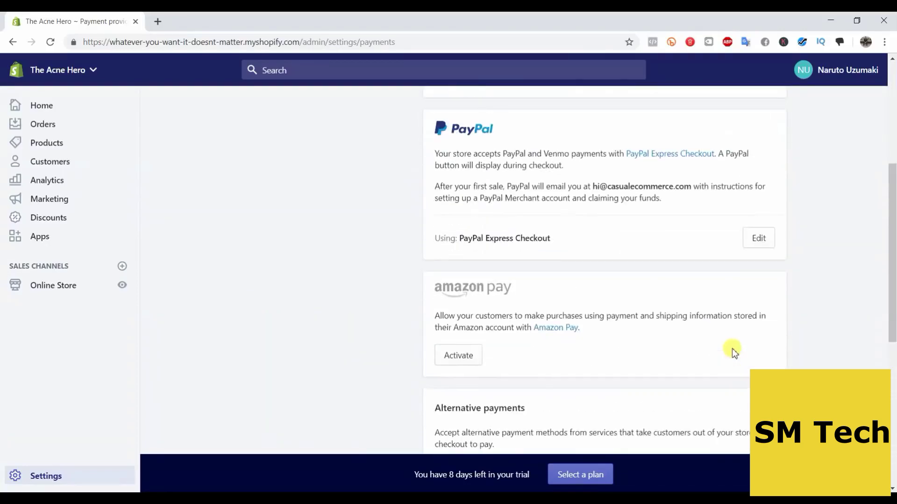
scroll(730, 351, up, 4)
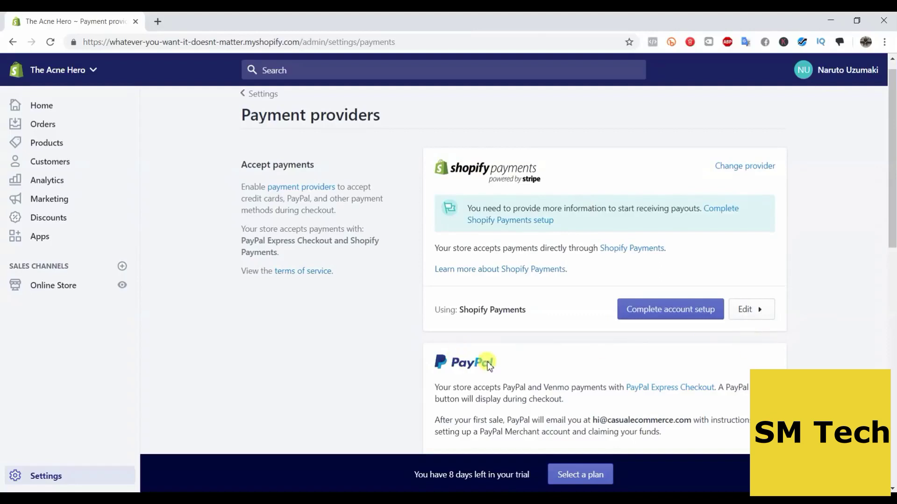
scroll(300, 389, up, 1)
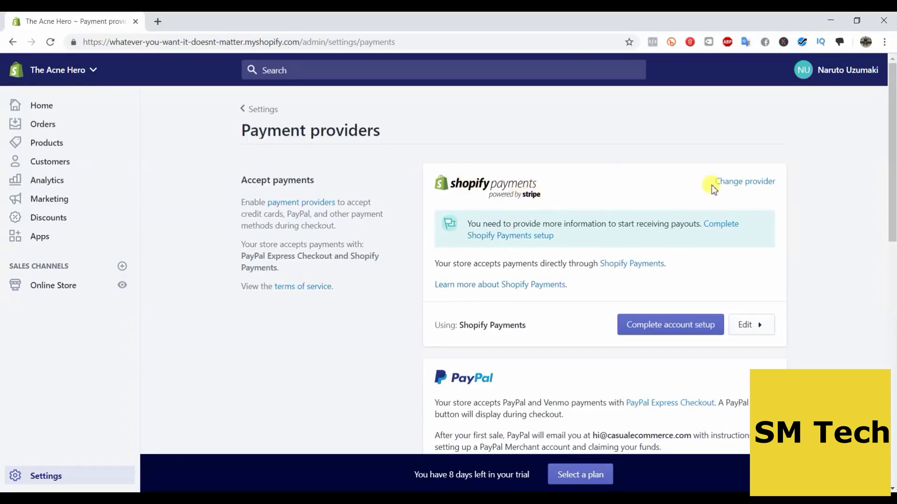
Browse the third-party credit card providers, then keep Shopify Payments as the provider
click(741, 187)
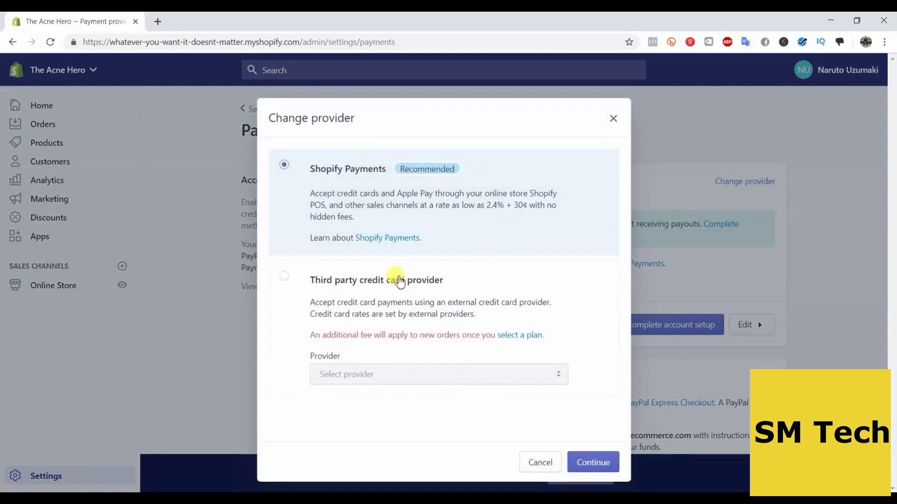
click(371, 286)
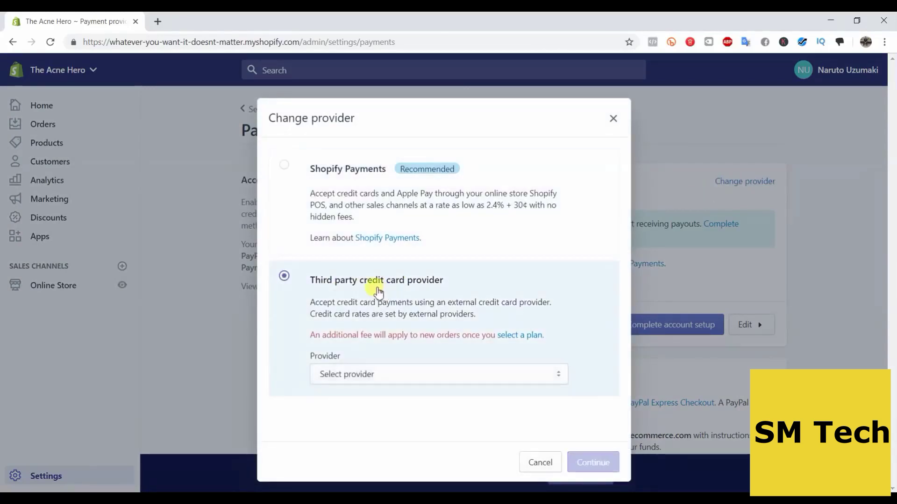
click(498, 373)
scroll(458, 254, down, 5)
scroll(458, 254, up, 6)
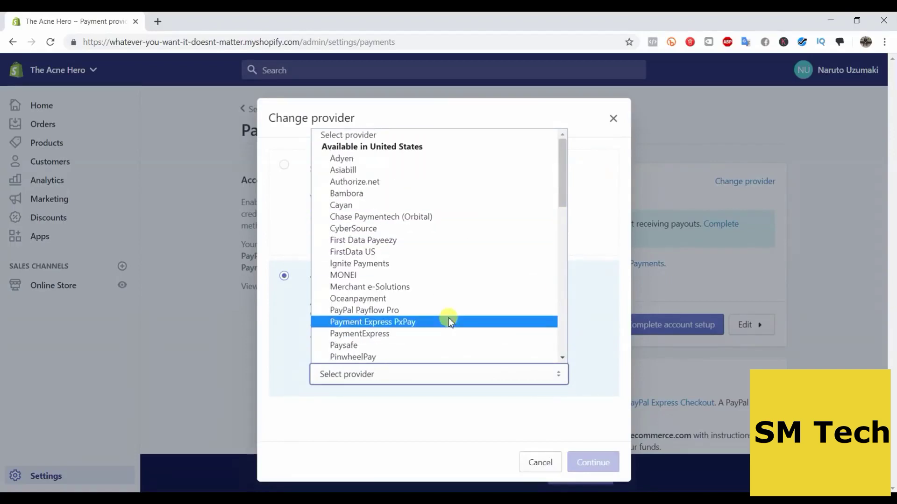
click(573, 228)
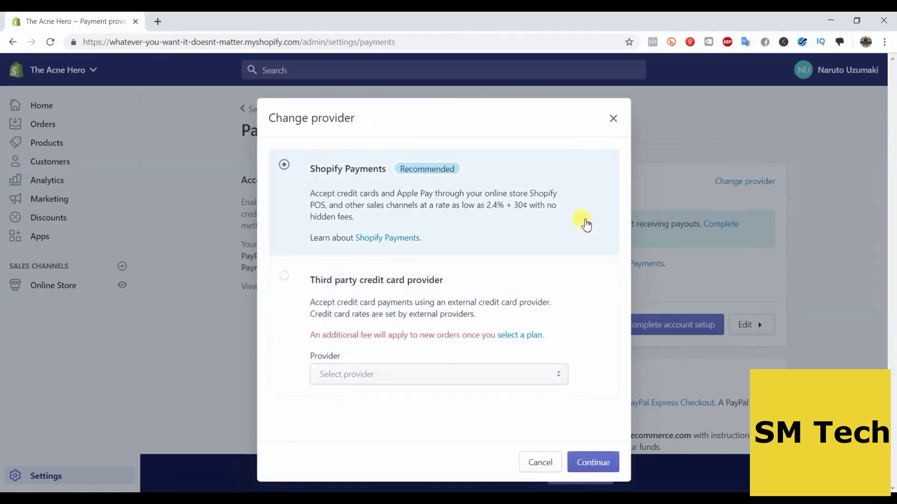
click(613, 464)
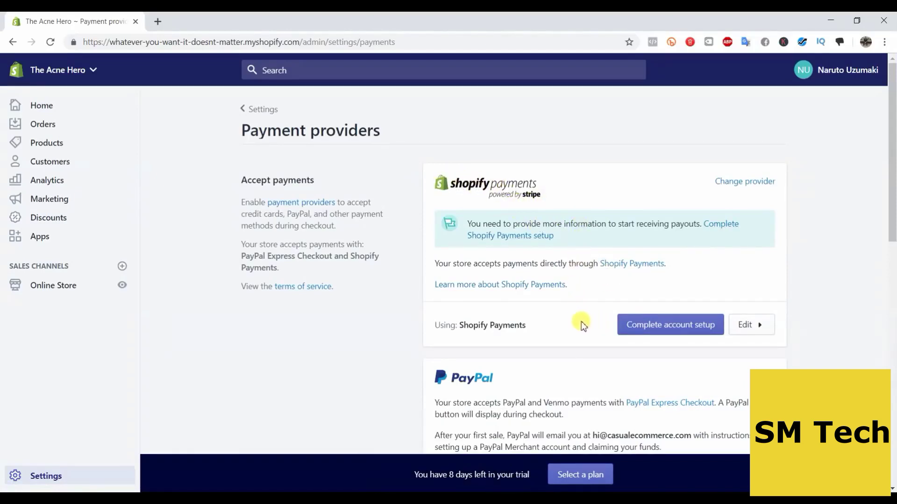
Start Shopify Payments account setup, keeping Individual/sole proprietorship as the business type
click(677, 325)
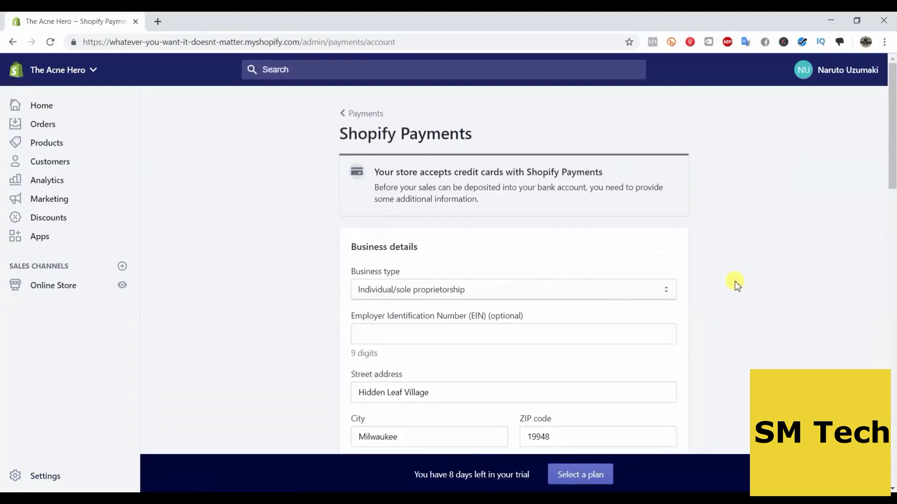
scroll(735, 282, down, 1)
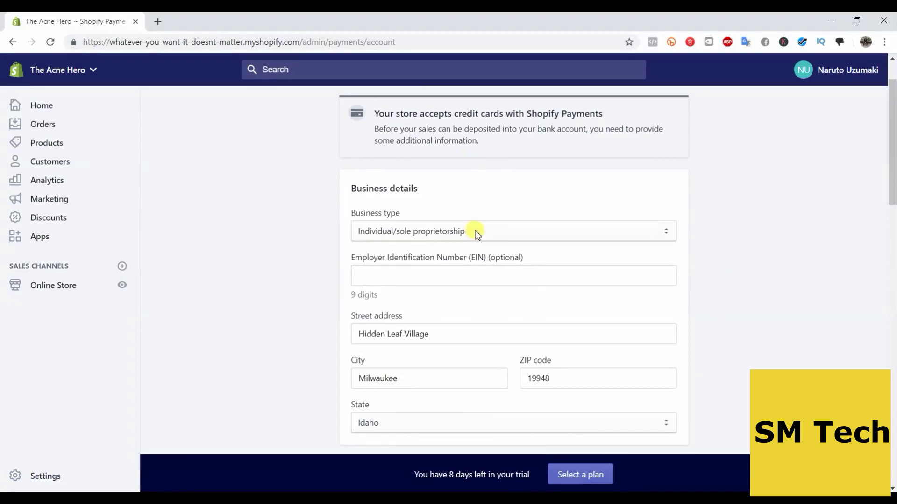
scroll(701, 287, down, 1)
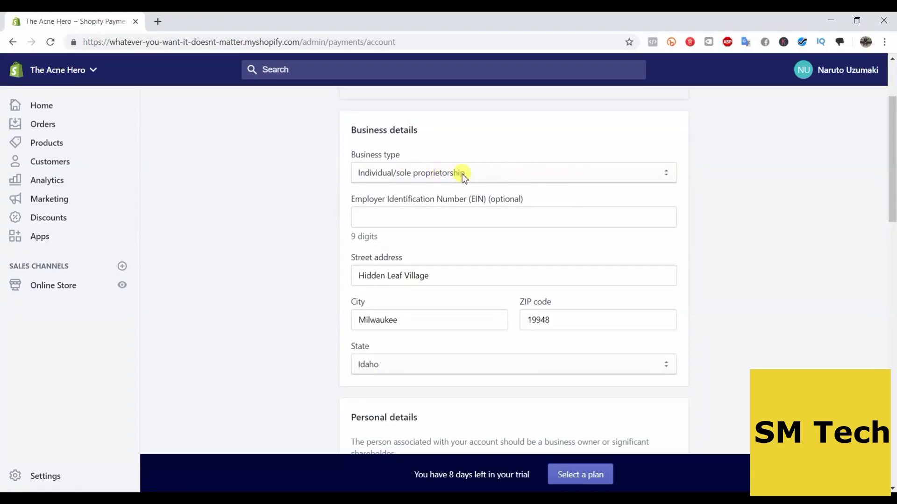
click(415, 169)
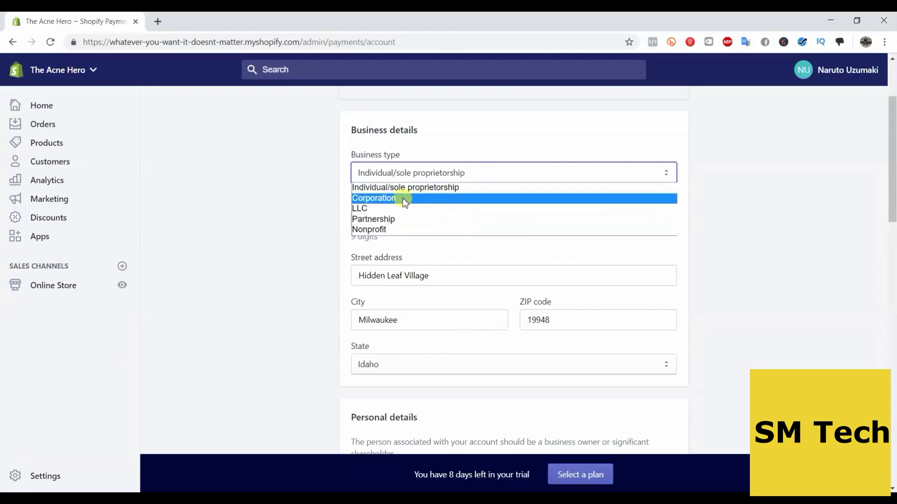
click(724, 210)
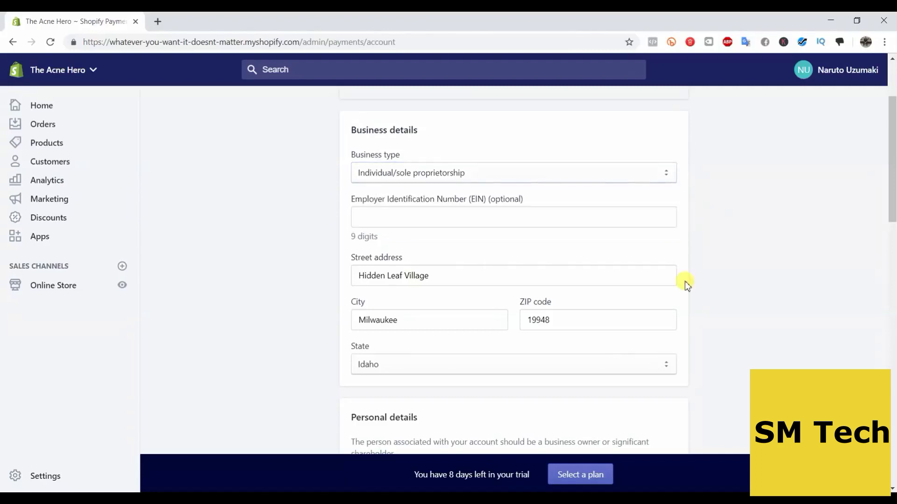
scroll(685, 283, down, 1)
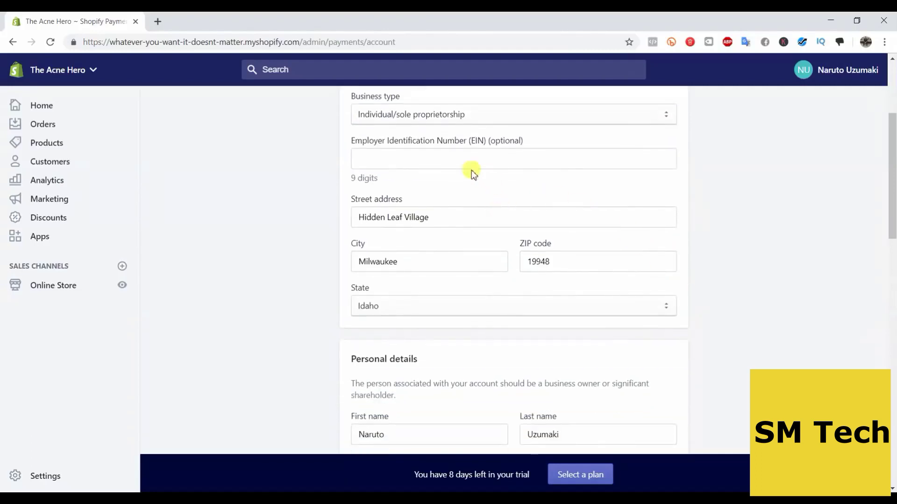
scroll(595, 236, down, 1)
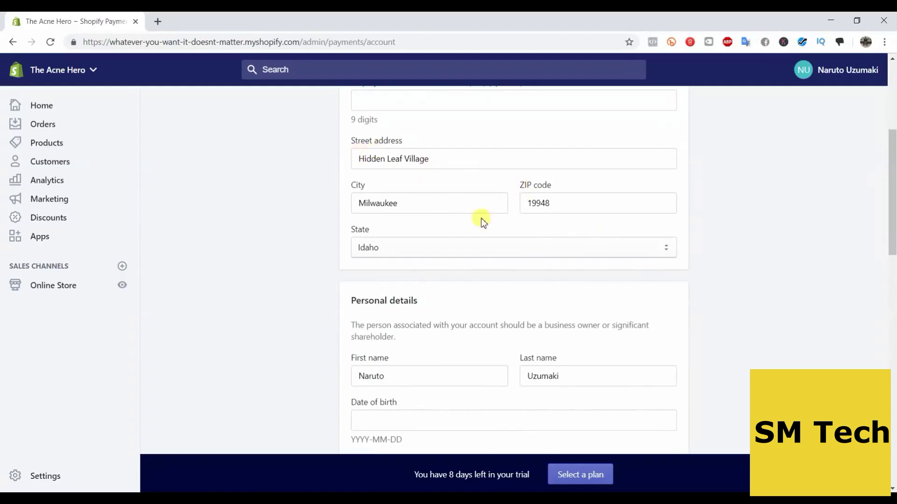
scroll(643, 267, down, 2)
scroll(710, 276, down, 1)
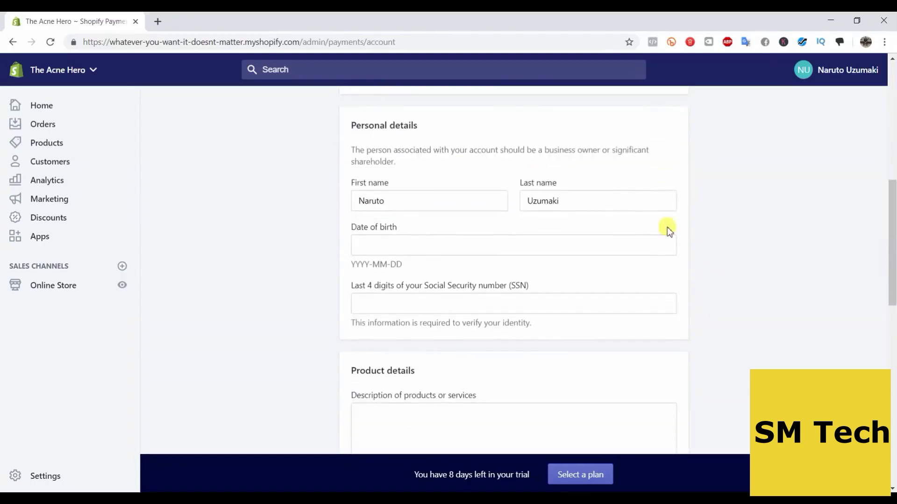
scroll(485, 274, down, 4)
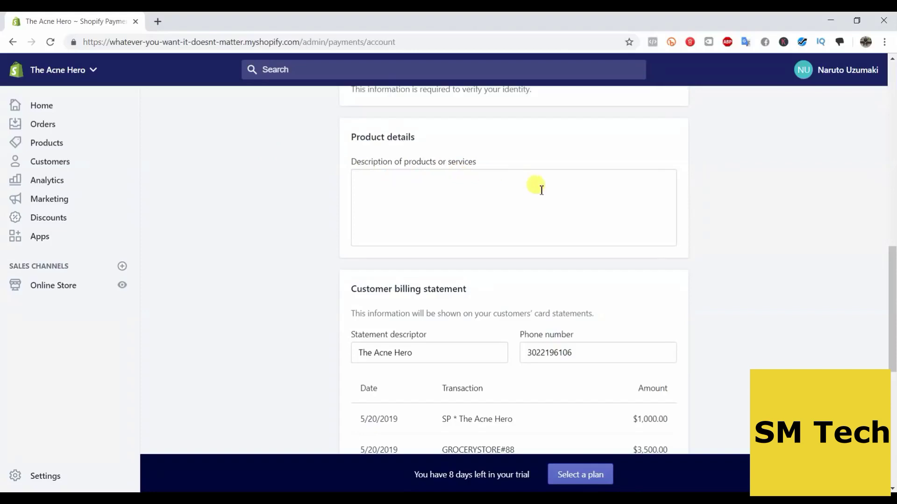
Describe the products or services as 'Online retailer of skin care products'
click(504, 191)
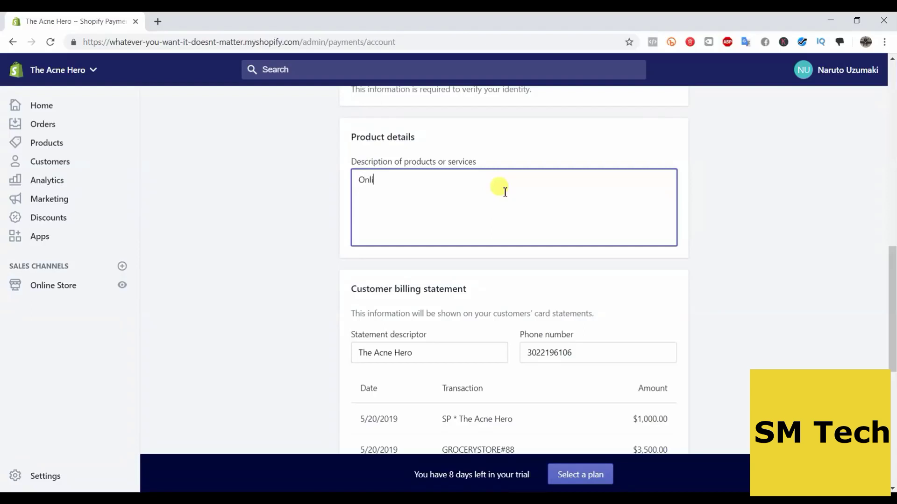
text(Online retailer of skin care products.)
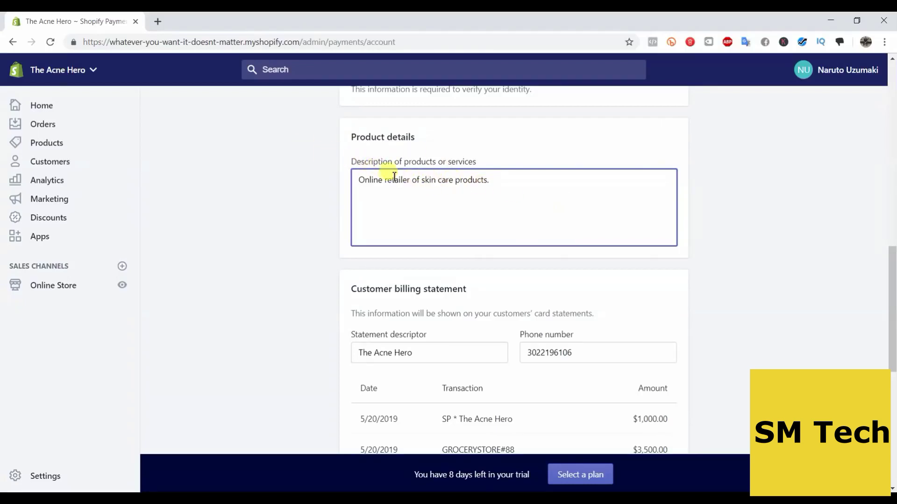
Review the billing statement phone number and card-statement note by highlighting them
scroll(440, 187, down, 1)
scroll(440, 188, down, 2)
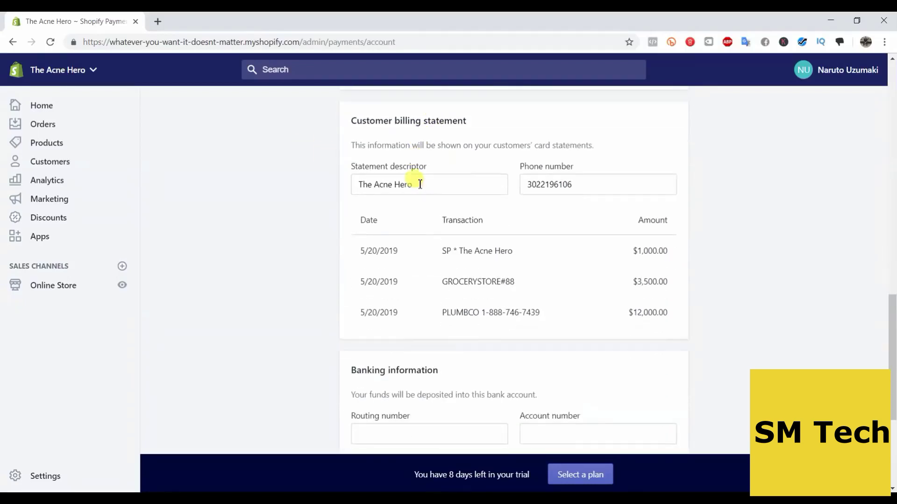
scroll(419, 184, up, 1)
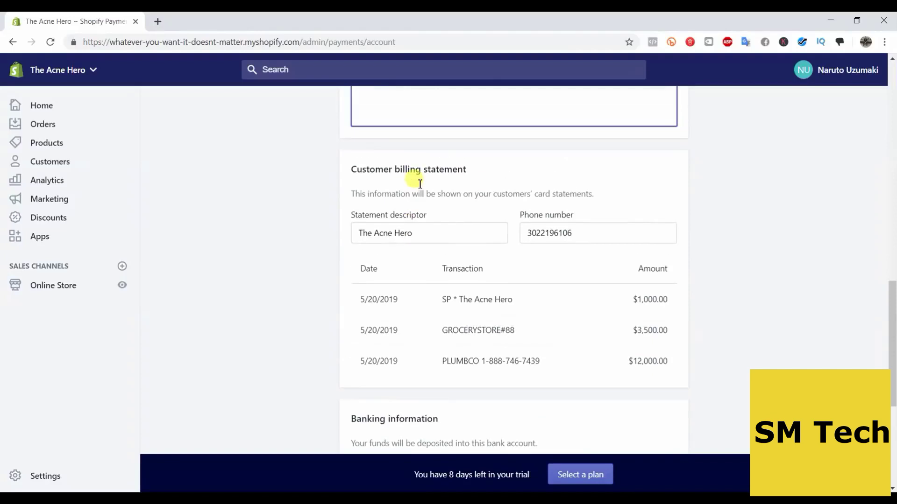
drag(530, 239, 566, 234)
click(564, 236)
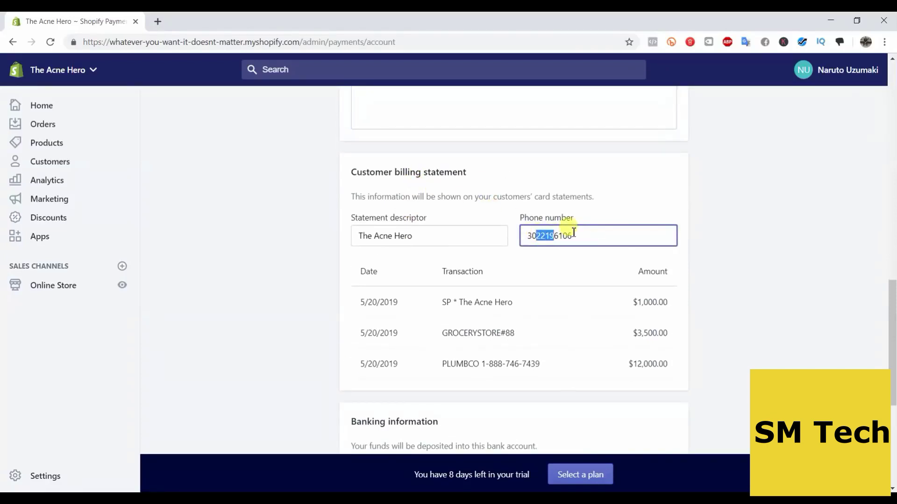
click(571, 235)
drag(424, 196, 590, 200)
click(590, 200)
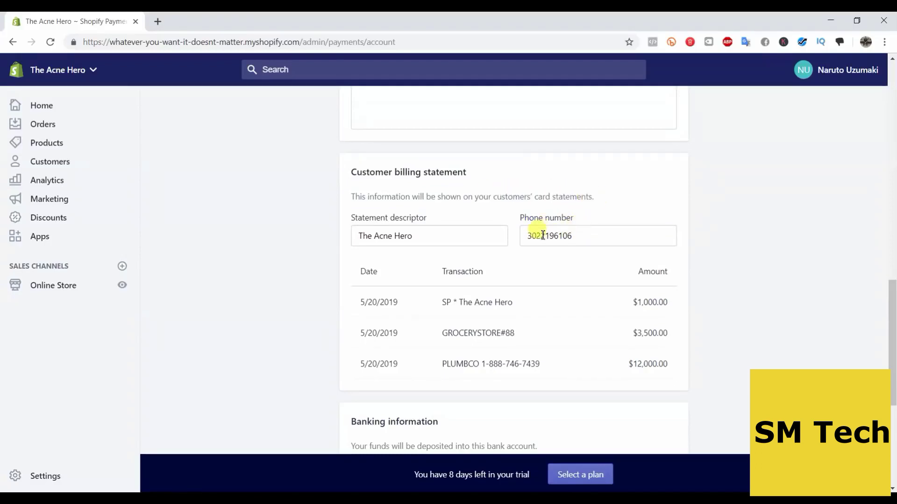
drag(541, 235, 667, 221)
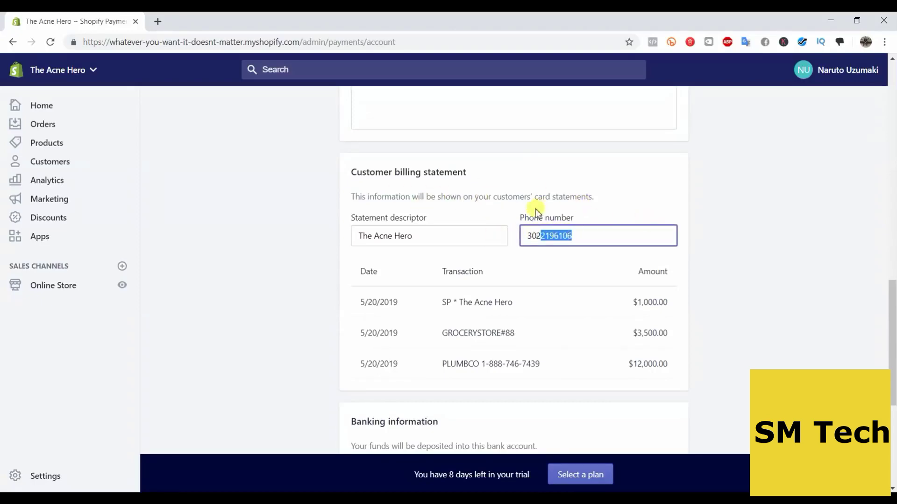
click(587, 234)
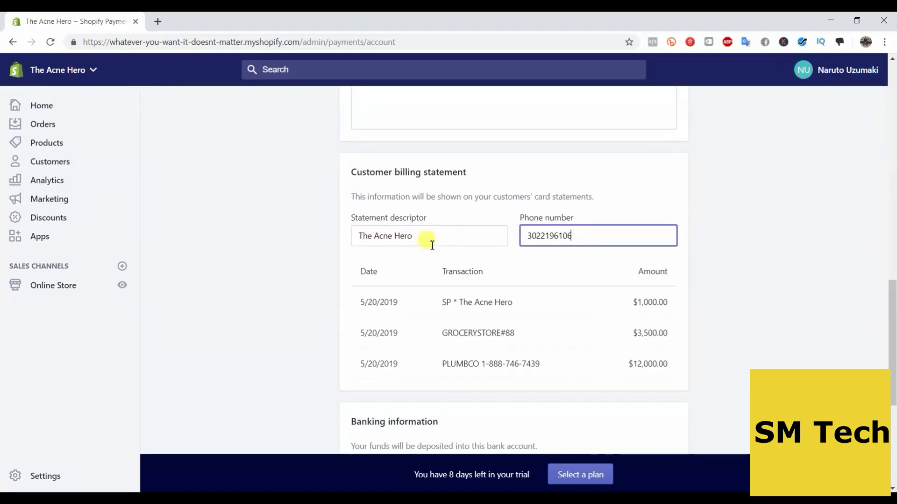
Replace the statement descriptor text with 'Company, LLC'
click(457, 245)
key(BackSpace)
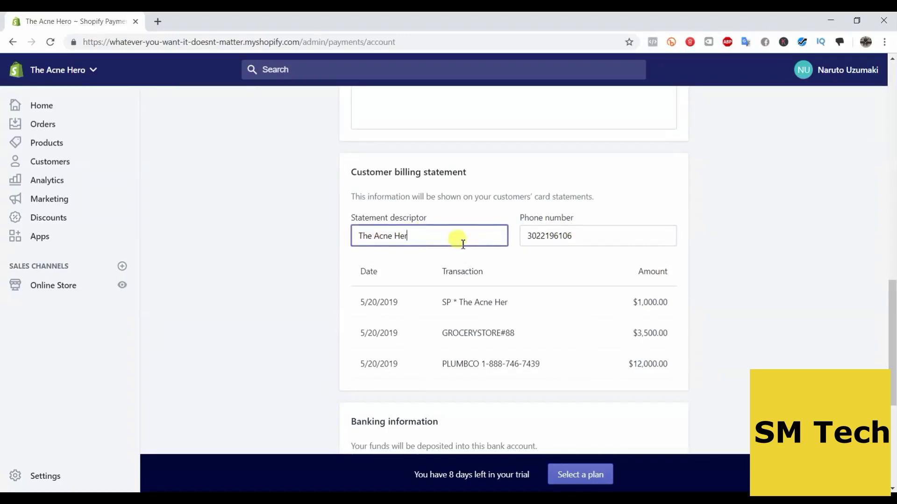
text(o)
drag(424, 237, 324, 245)
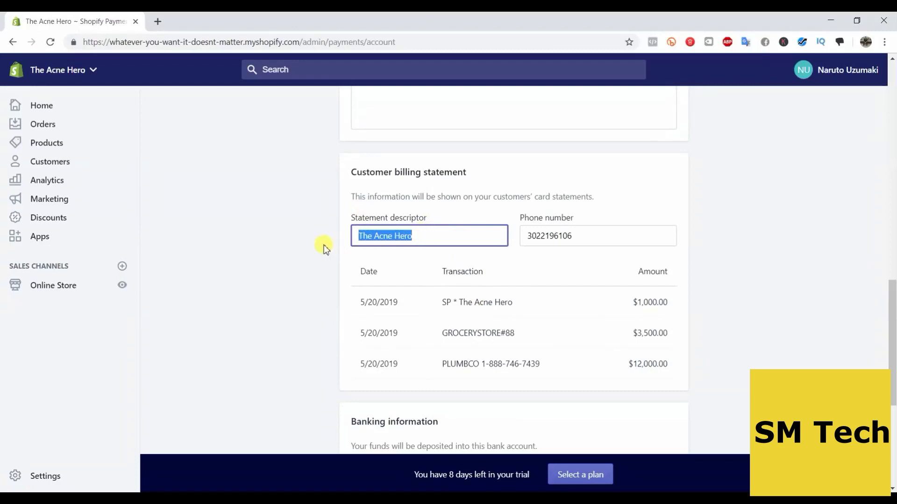
text(Company)
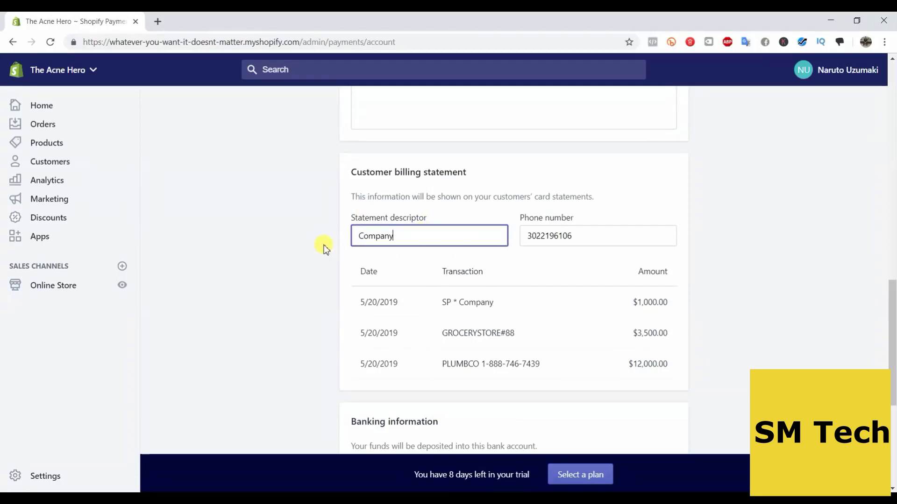
text(, LLC)
Try to finish the Shopify Payments account setup
scroll(726, 383, down, 2)
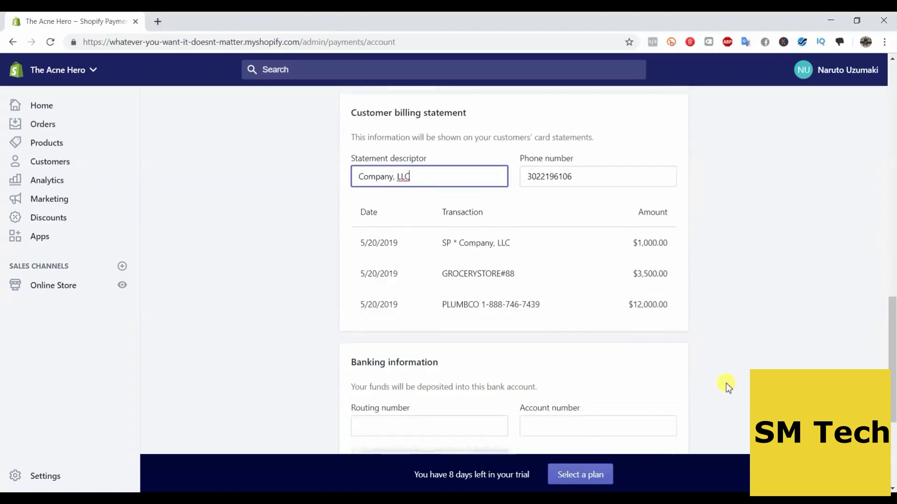
scroll(727, 385, down, 5)
scroll(598, 226, up, 1)
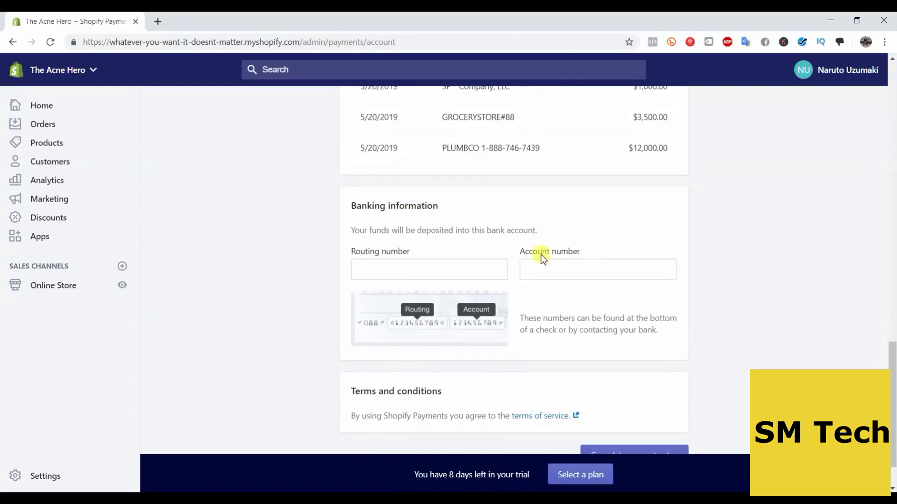
scroll(476, 232, down, 1)
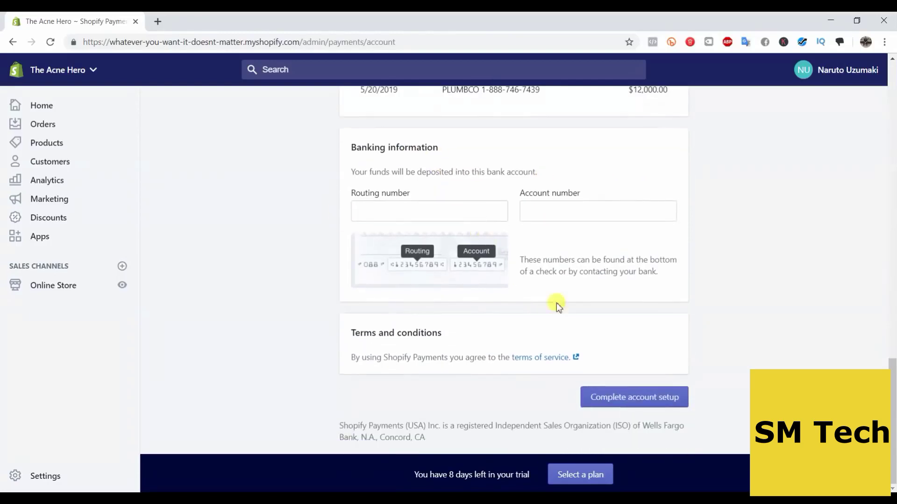
click(682, 398)
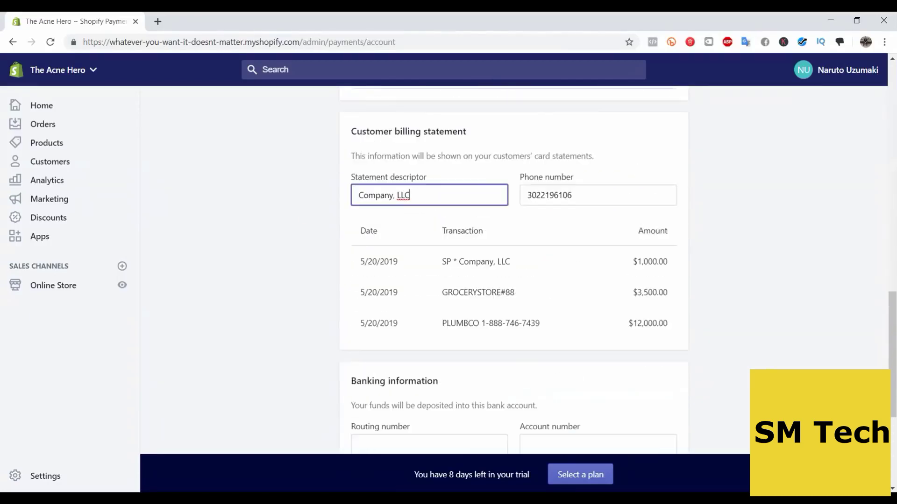
Return to the Payment providers settings via the Payments back link
scroll(754, 369, up, 15)
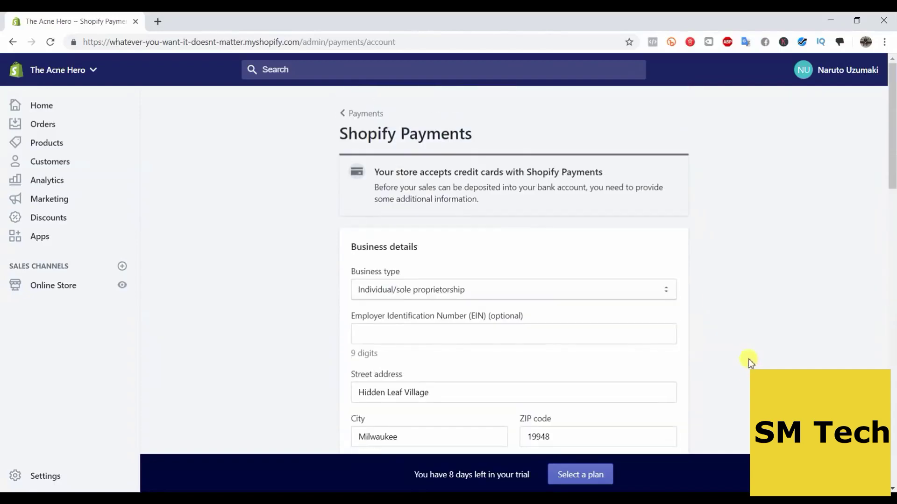
scroll(576, 272, down, 3)
scroll(576, 272, up, 3)
click(366, 114)
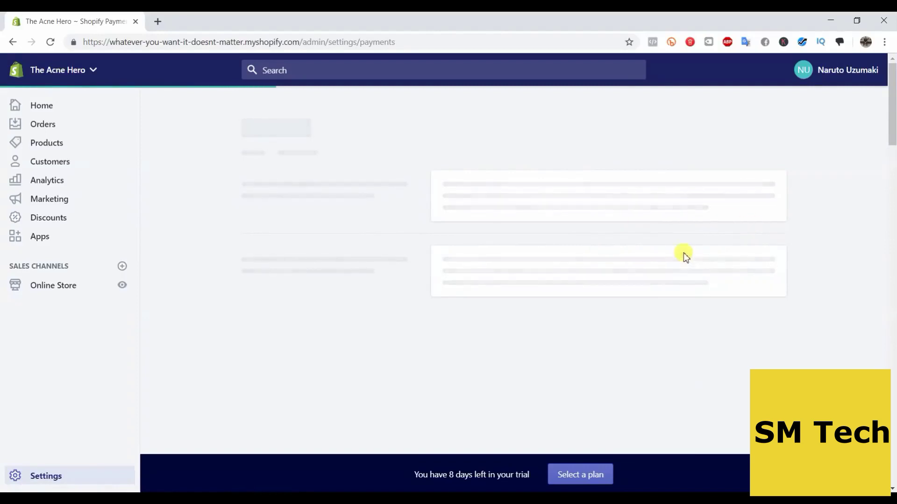
scroll(891, 280, down, 1)
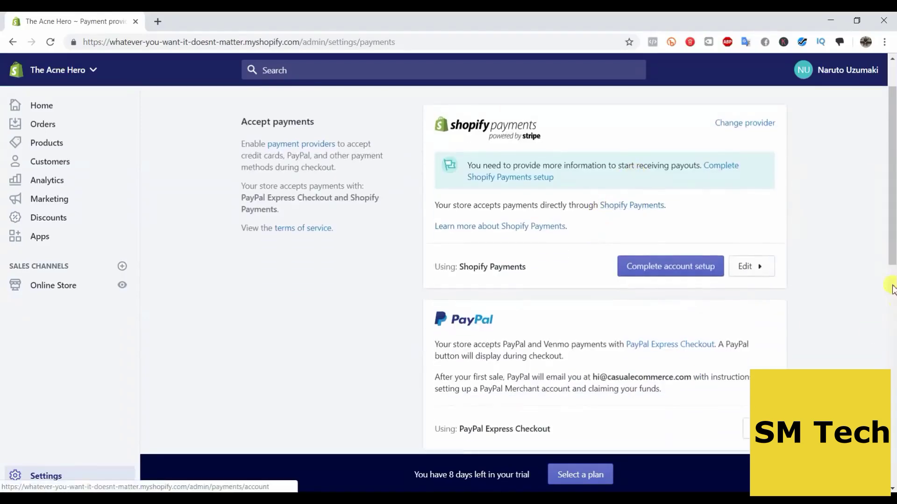
click(756, 268)
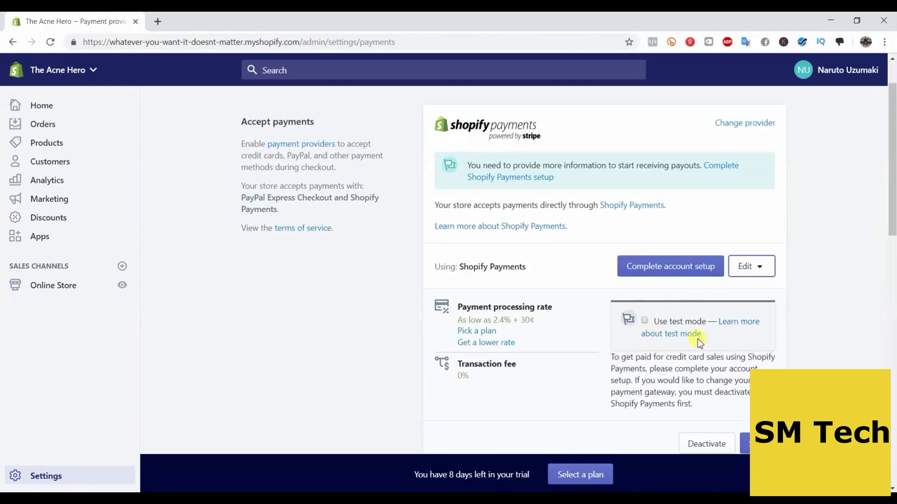
click(764, 272)
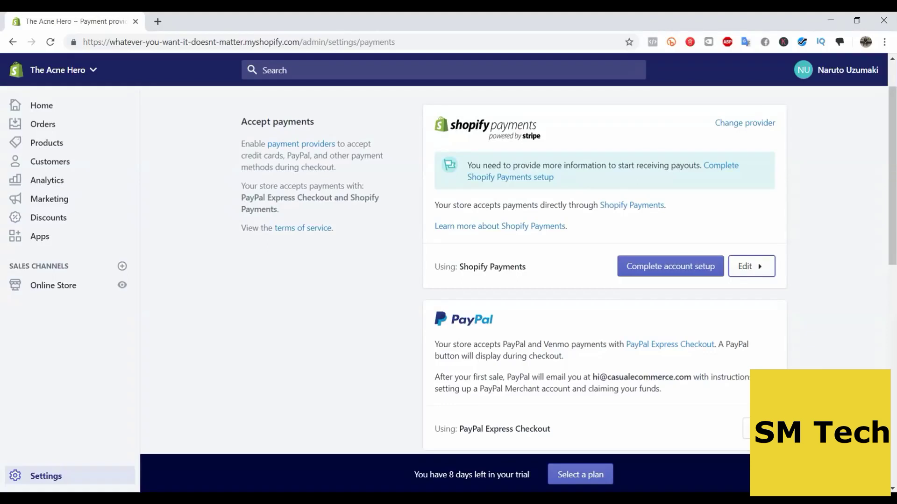
Expand Shopify Payments and highlight the 2.4% + 30¢ processing rate
click(761, 267)
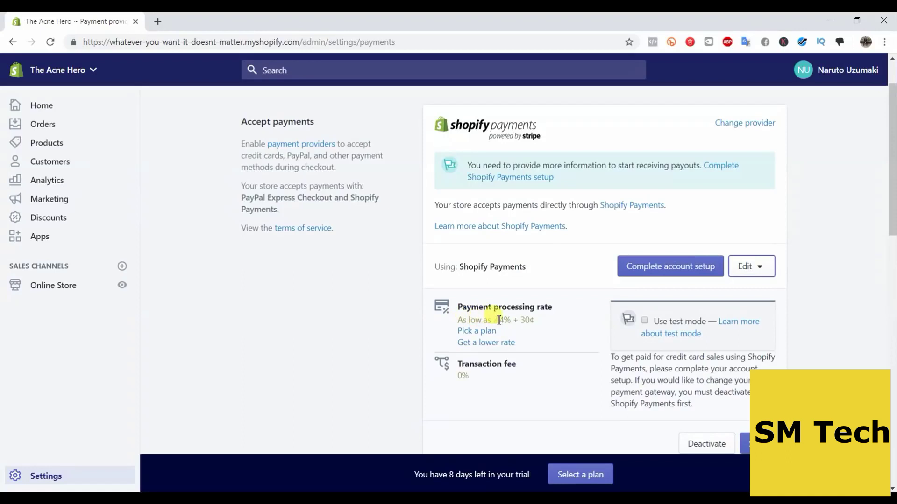
drag(459, 312, 531, 302)
click(528, 304)
double_click(498, 320)
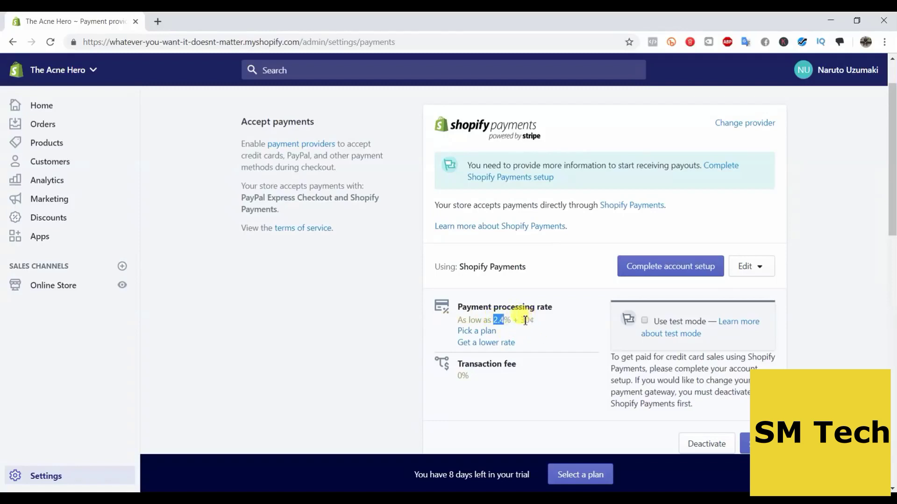
click(526, 321)
drag(497, 324, 504, 323)
click(369, 334)
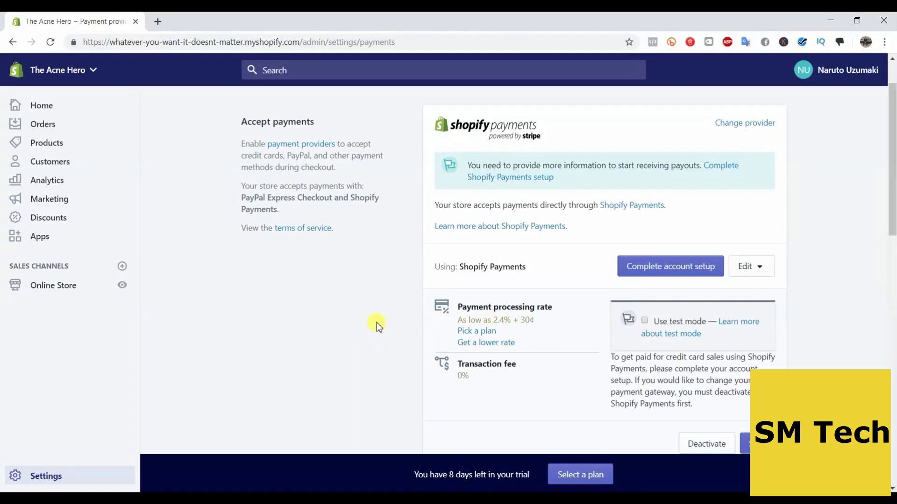